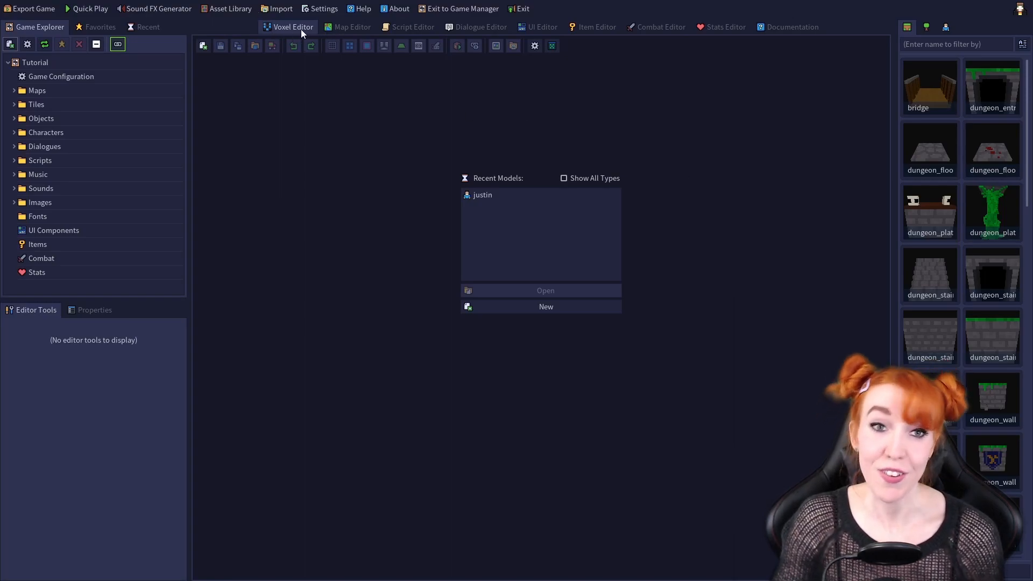
- View the default editor tab choices in the general editor settings and cancel without changing anything
left_click(324, 9)
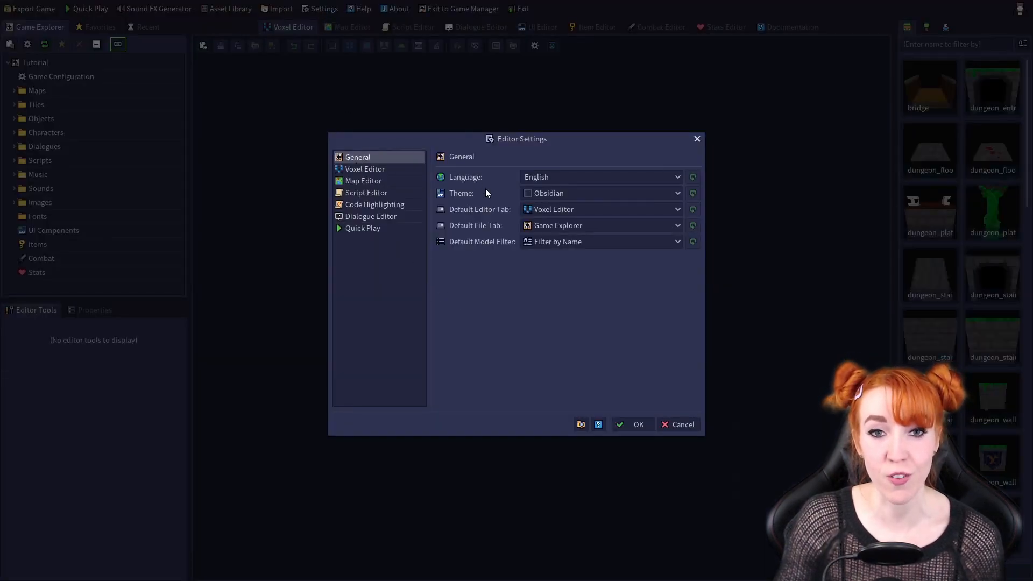
left_click(568, 210)
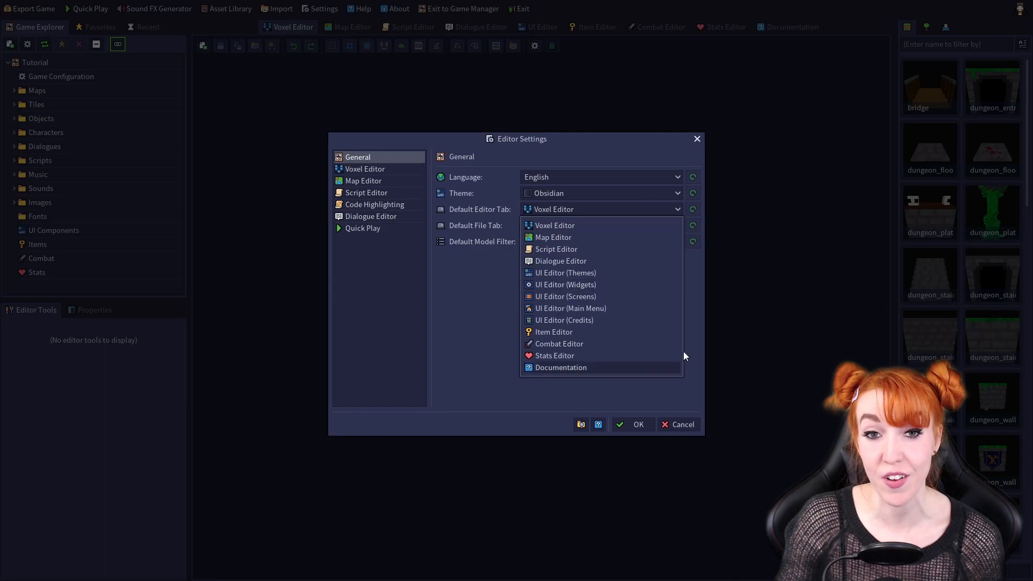
left_click(695, 423)
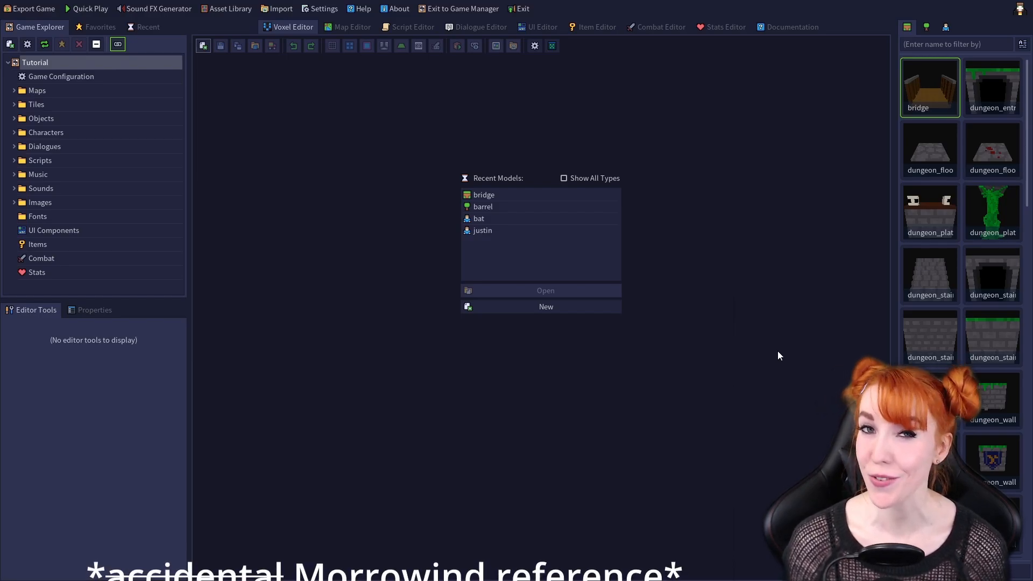
- Open the recent bridge model and look through the Tiles folder in the project tree
double_click(481, 195)
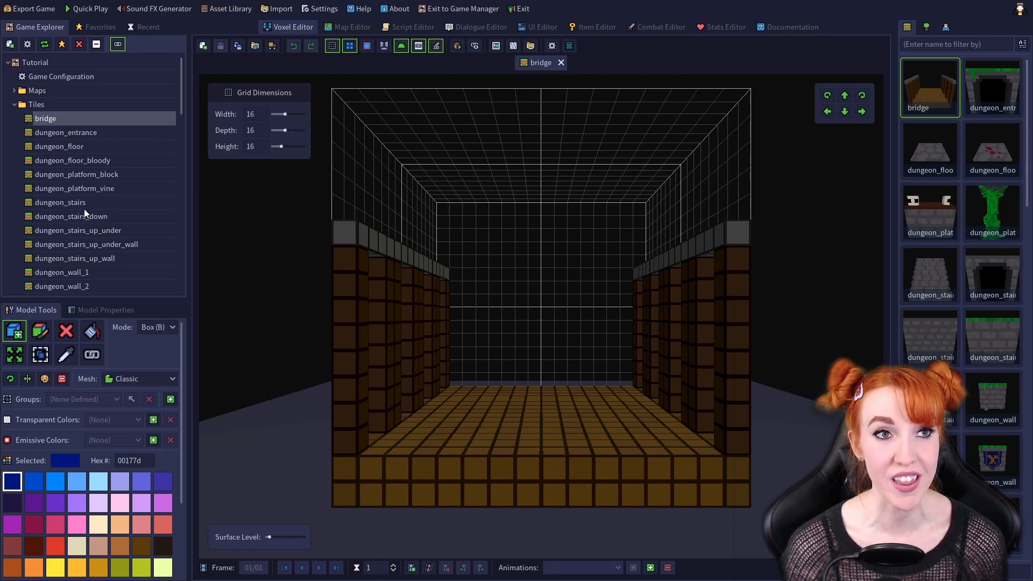
scroll(48, 172, "down", 5)
scroll(59, 186, "up", 5)
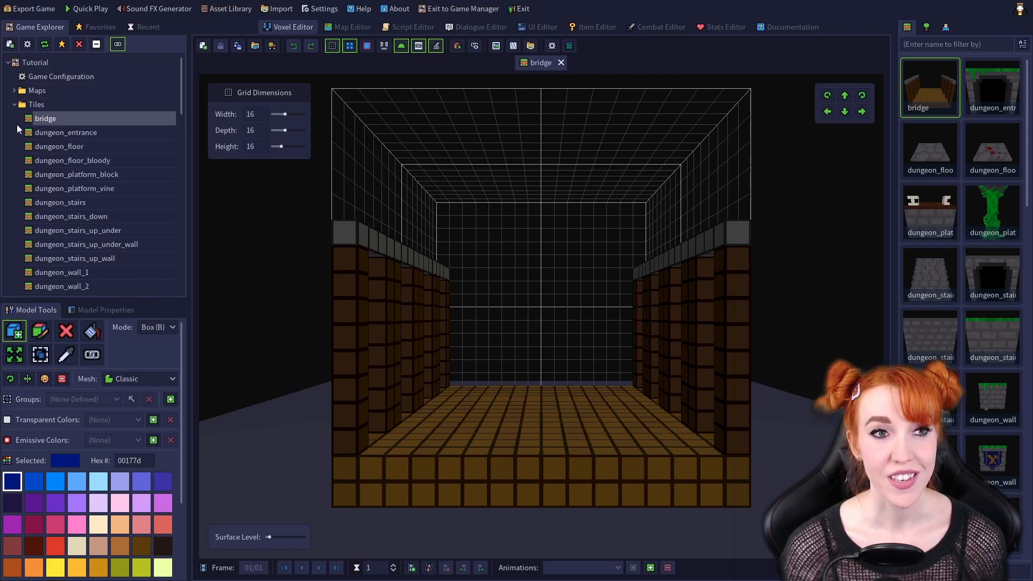
- Collapse the Tiles folder and open the barrel model from the Objects folder
left_click(17, 105)
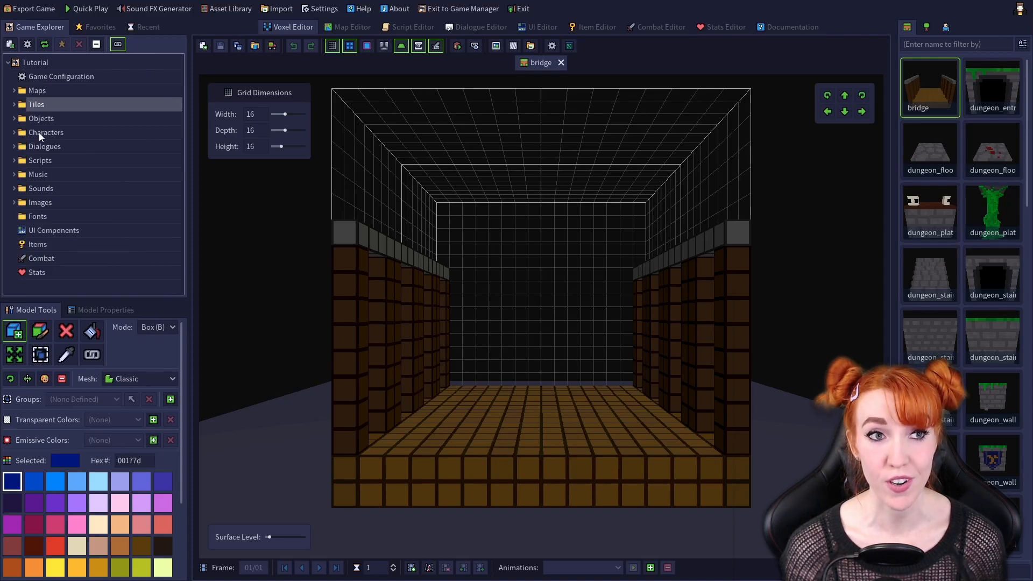
double_click(27, 118)
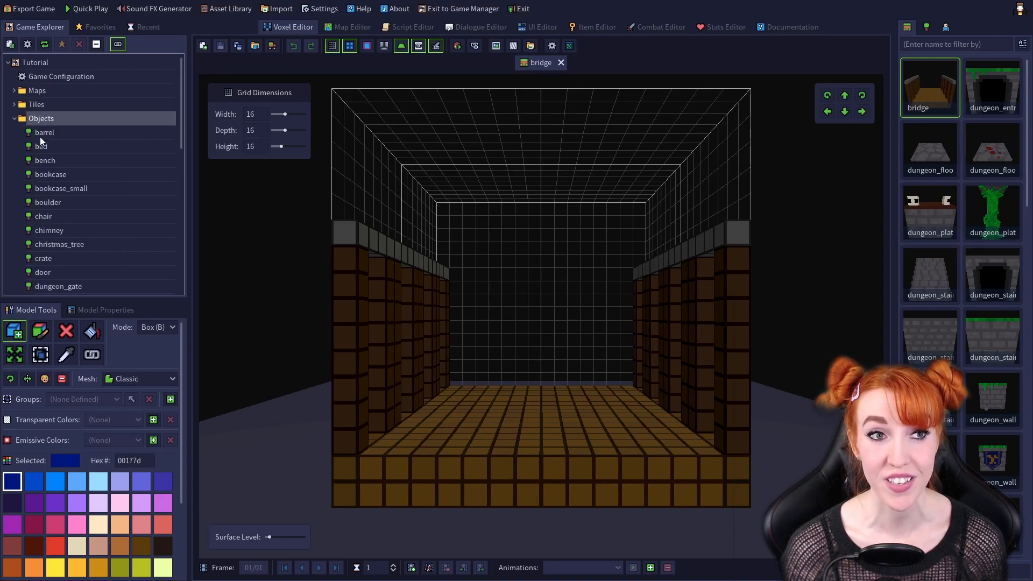
double_click(40, 134)
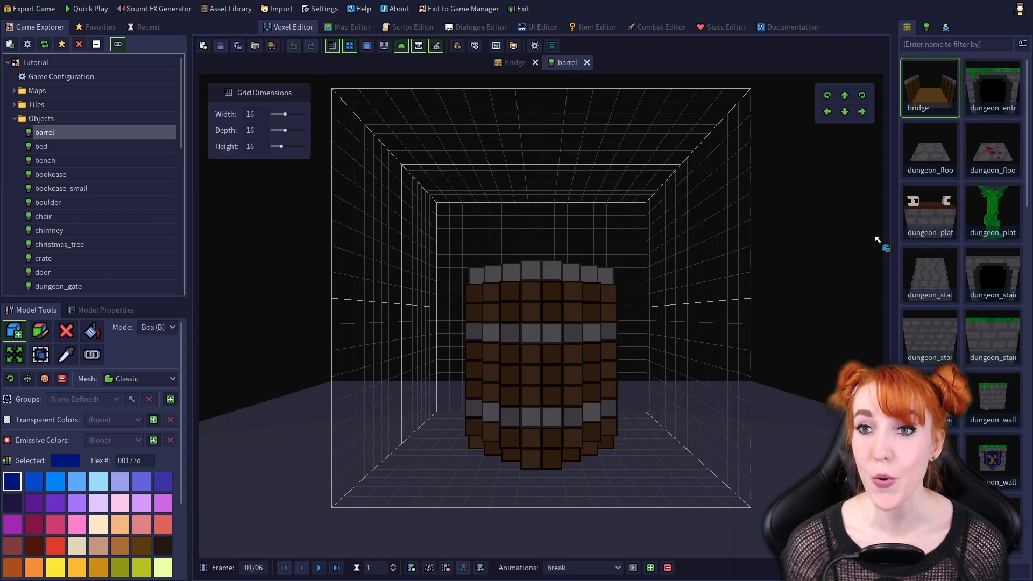
- Browse the model thumbnails by category, comparing tiles, objects and characters
left_click(926, 27)
left_click(942, 26)
left_click(926, 27)
left_click(908, 27)
left_click(927, 27)
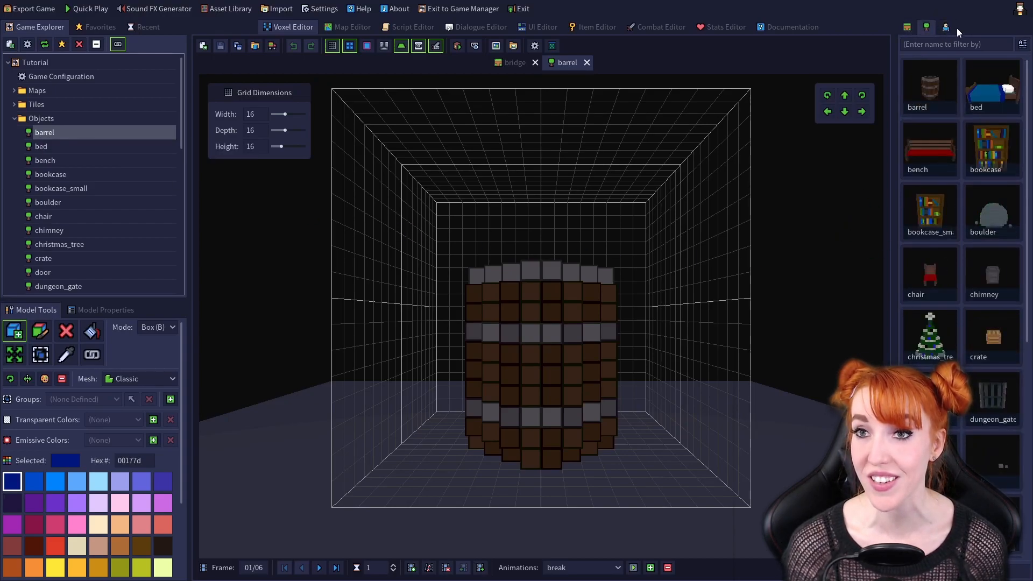
left_click(907, 27)
left_click(926, 27)
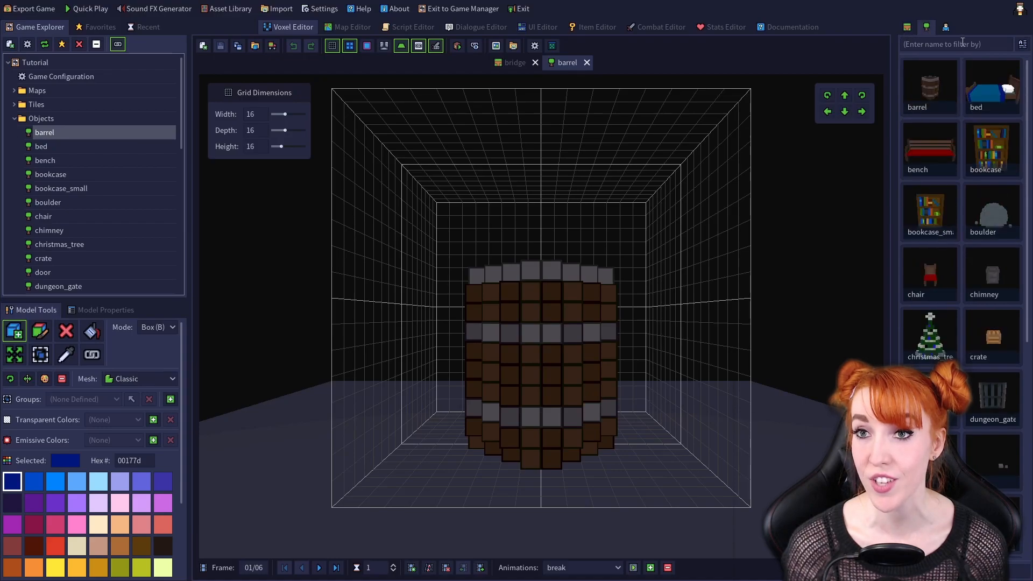
- Open the goblin character model and inspect it by rotating, panning and zooming the camera
left_click(946, 27)
double_click(990, 100)
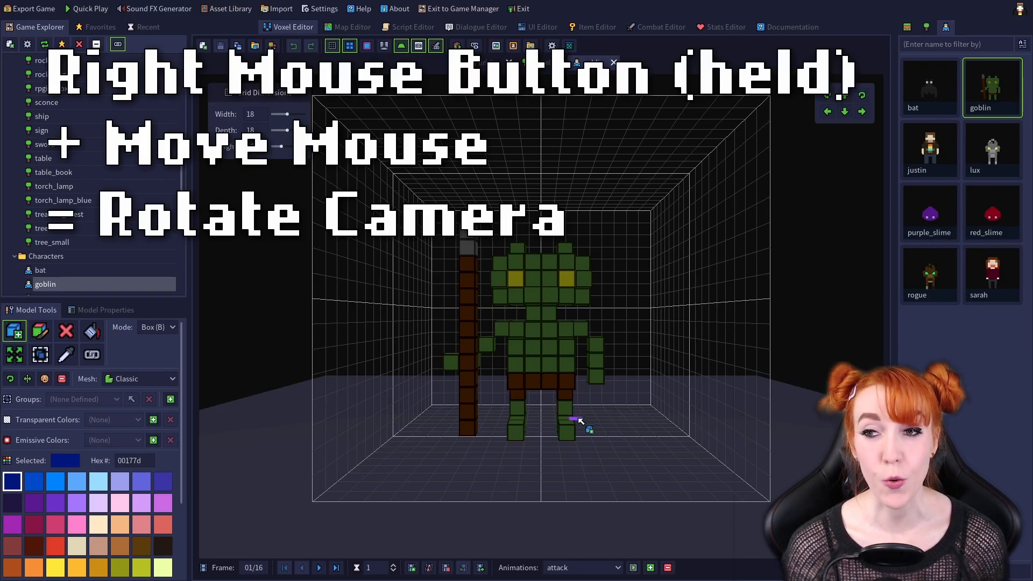
right_click_drag(715, 369, 707, 392)
mouse_move(603, 374)
middle_mouse_down()
mouse_move(551, 382)
mouse_move(624, 341)
mouse_move(695, 408)
mouse_move(618, 399)
mouse_move(613, 361)
middle_mouse_up()
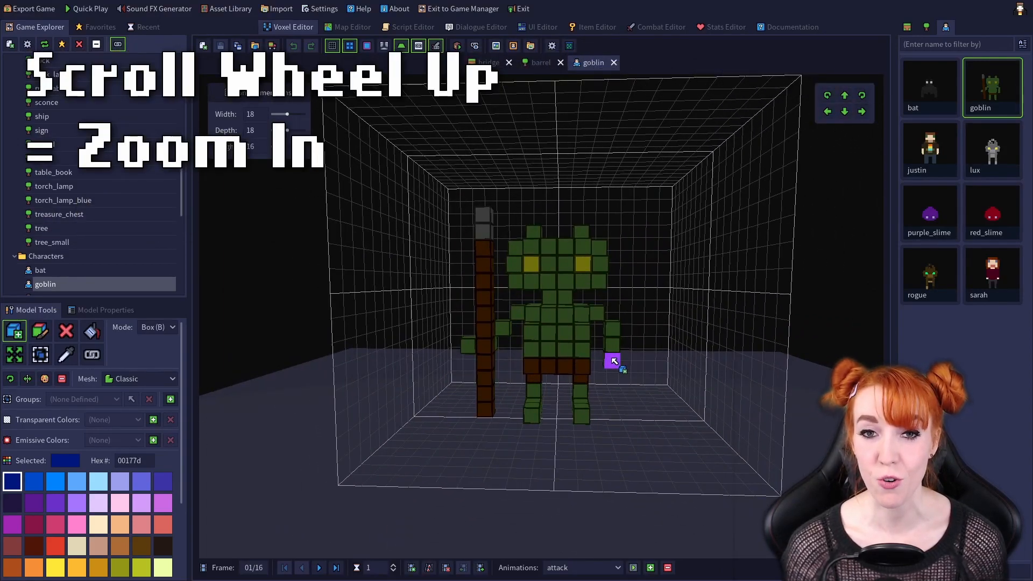
scroll(614, 360, "up", 8)
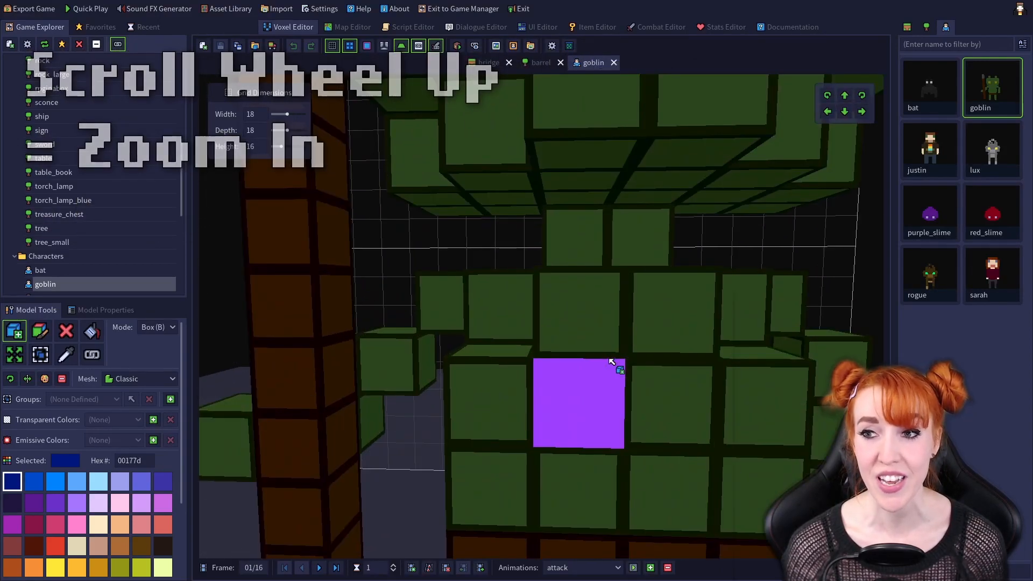
scroll(611, 361, "down", 8)
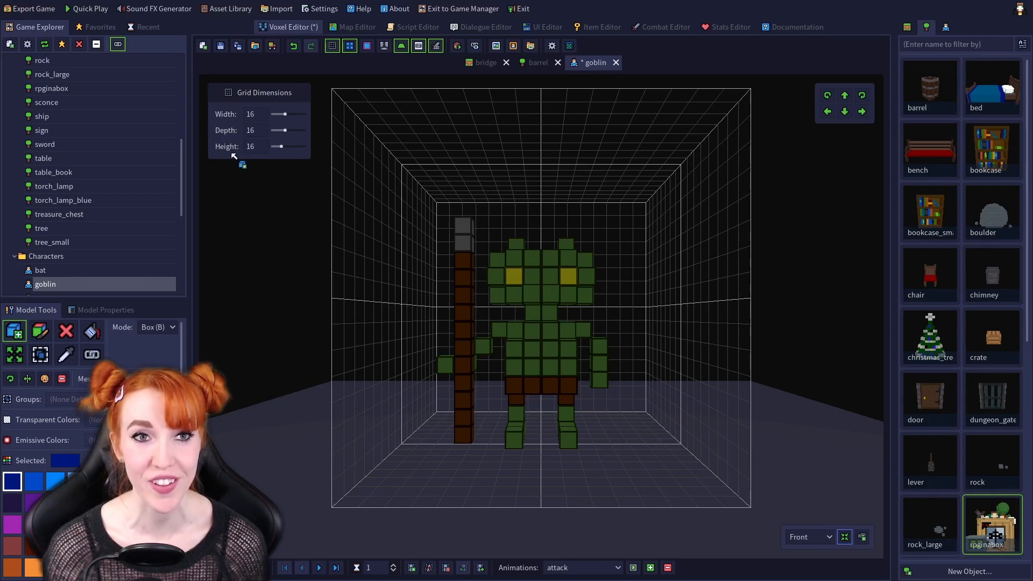
- Adjust the goblin's grid width to 16 and try rotating the model and shifting it up and down in the grid
left_click_drag(286, 114, 285, 115)
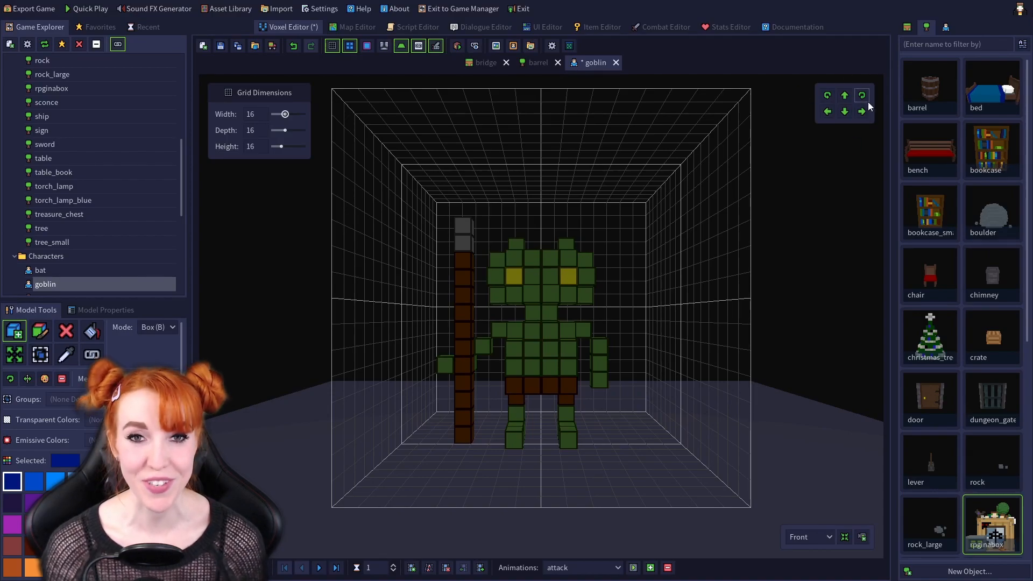
left_click(827, 96)
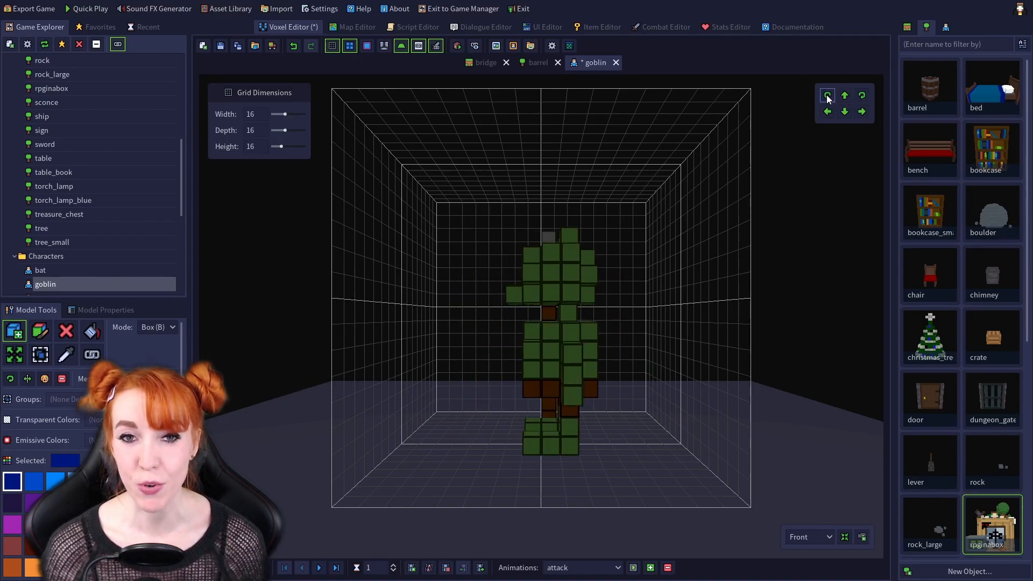
left_click(826, 96)
left_click(844, 96)
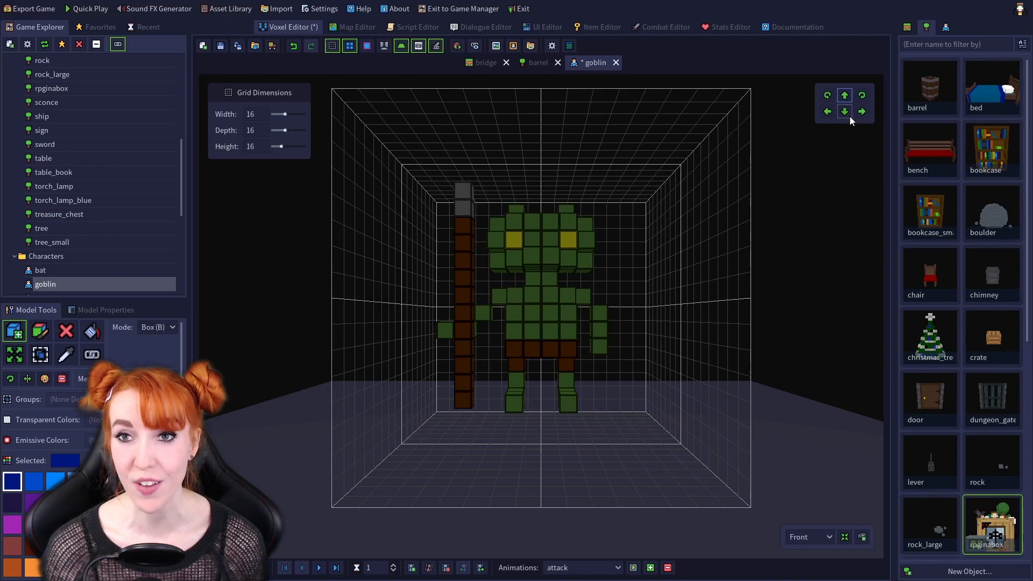
left_click(848, 115)
left_click(848, 114)
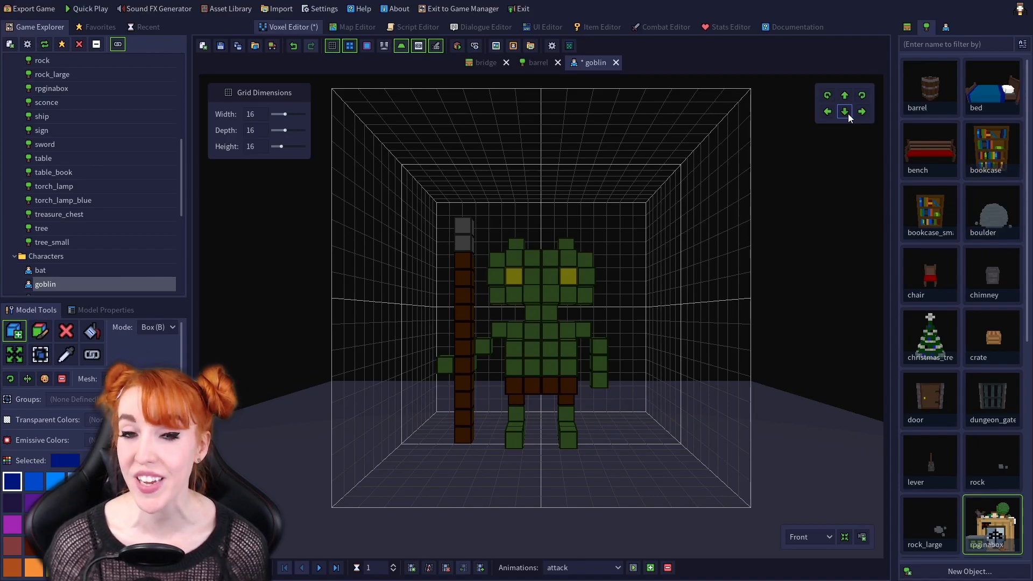
left_click(848, 114)
left_click(844, 96)
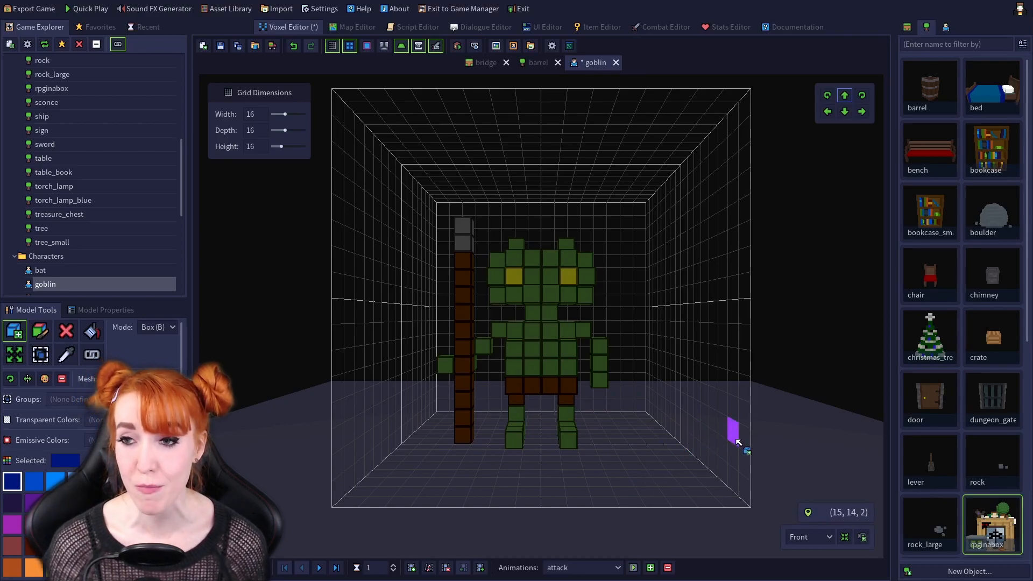
- View the goblin from behind, snap the camera to the Back position, and return to the Front position
right_click_drag(740, 446, 422, 337)
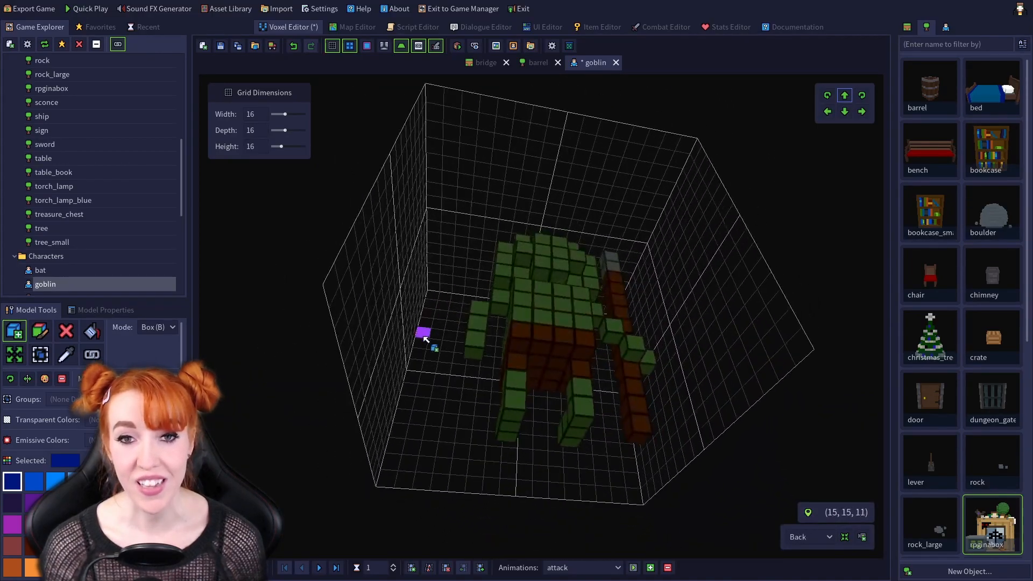
left_click(844, 537)
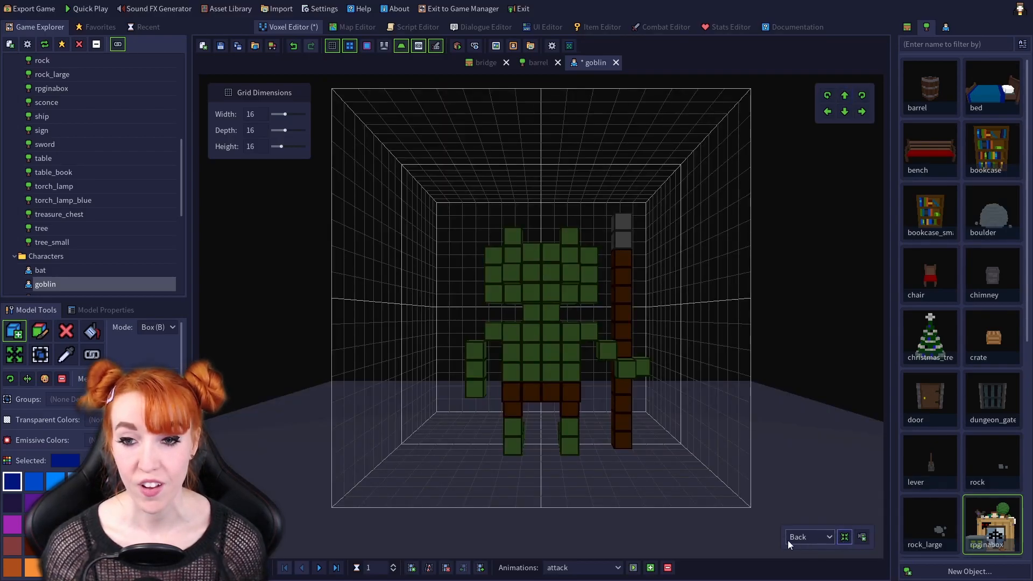
left_click(809, 537)
left_click(800, 512)
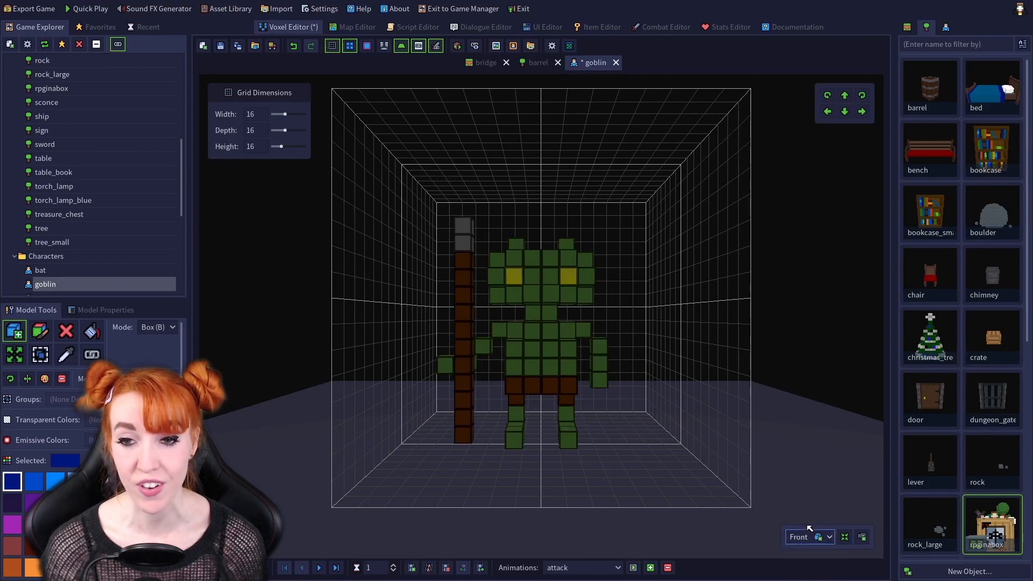
left_click(811, 541)
left_click(805, 549)
left_click(804, 537)
left_click(800, 512)
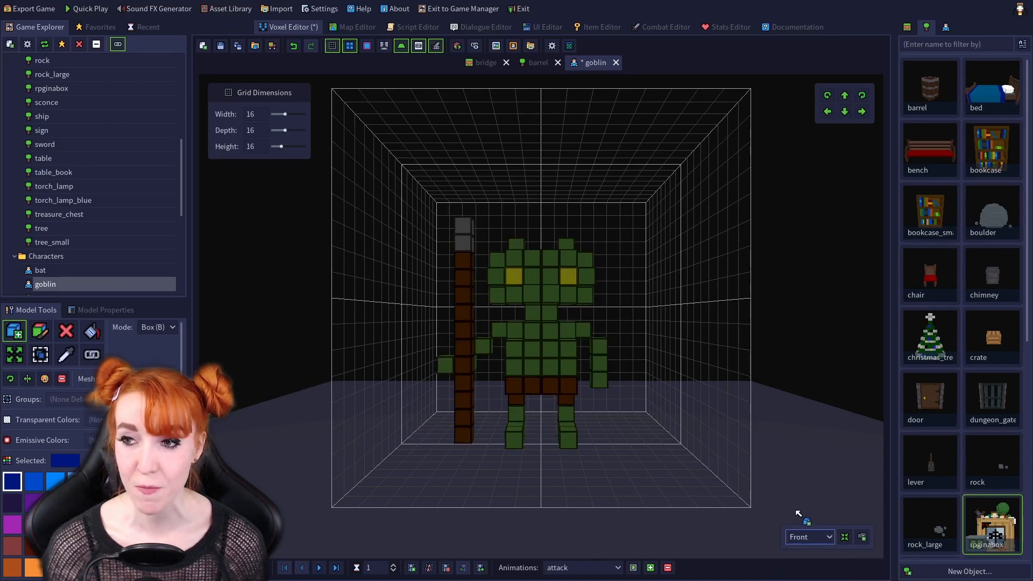
- Save an angled, slightly elevated view of the goblin as a camera position named "thumbnail" and select it
right_click_drag(597, 392, 650, 438)
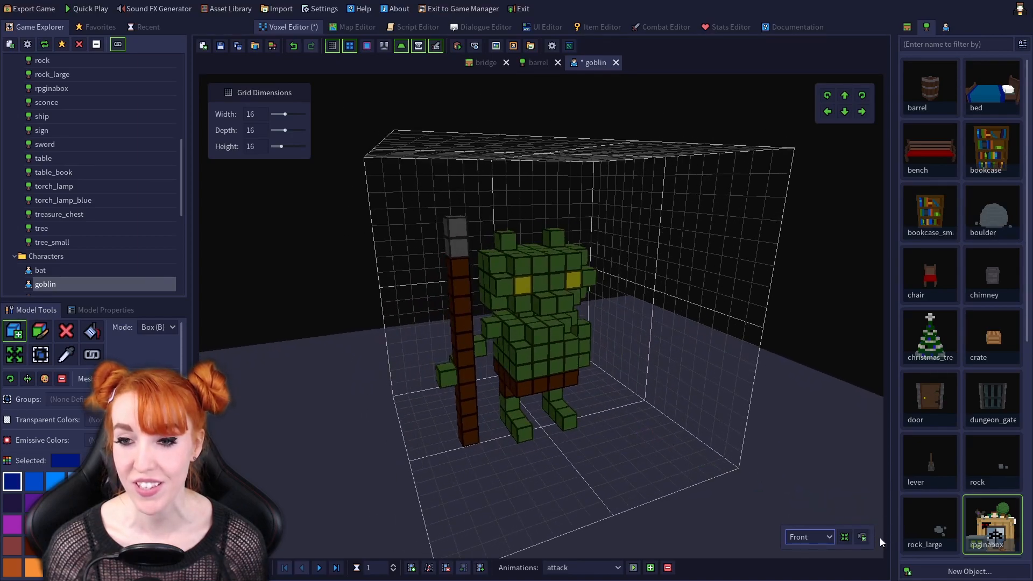
left_click(862, 536)
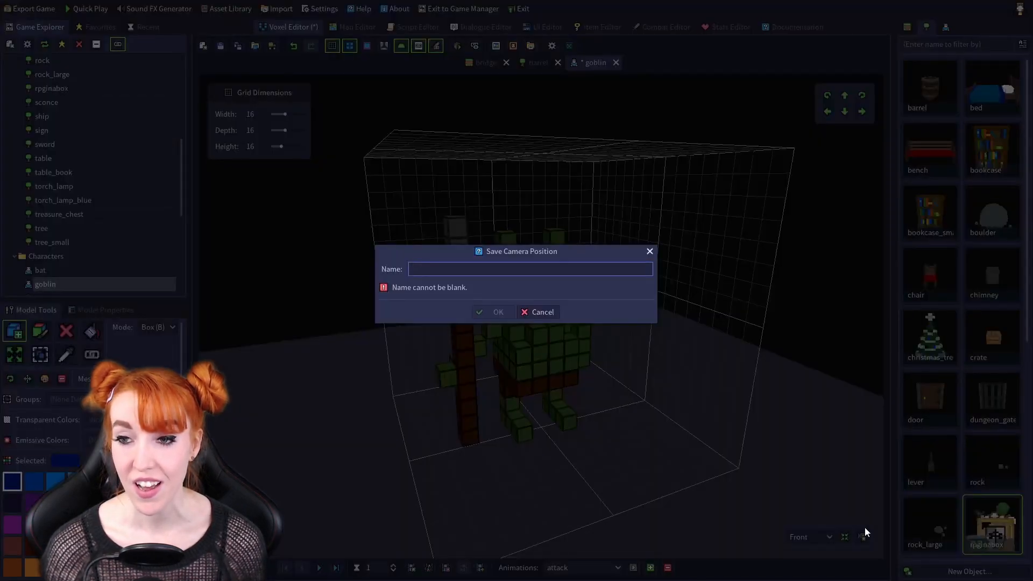
type("thumbnail")
key("Return")
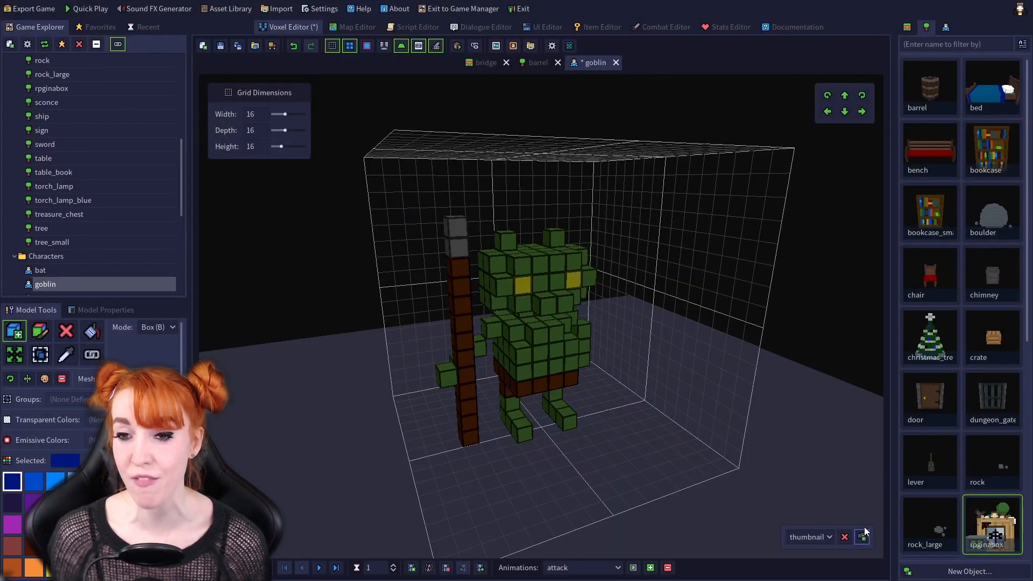
left_click(807, 536)
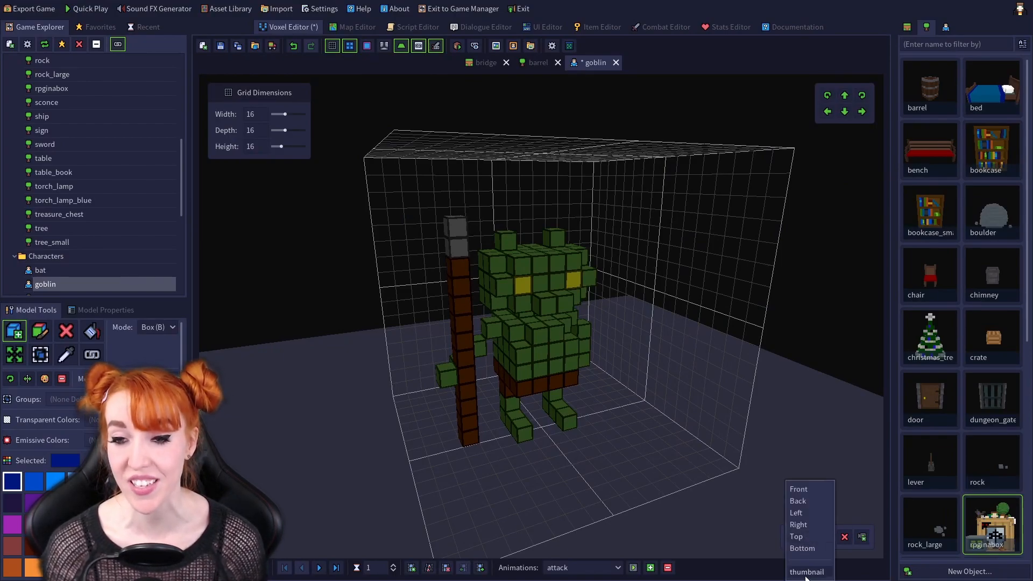
left_click(809, 572)
- Switch to the barrel model and apply the saved "thumbnail" camera position to it
left_click(538, 62)
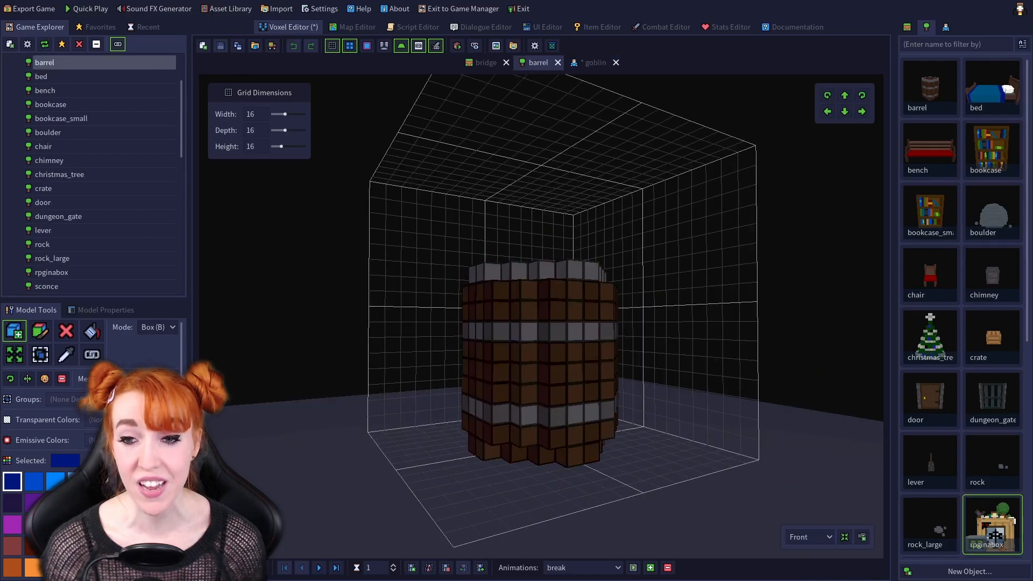
middle_click_drag(777, 457, 717, 469)
left_click(808, 537)
left_click(808, 572)
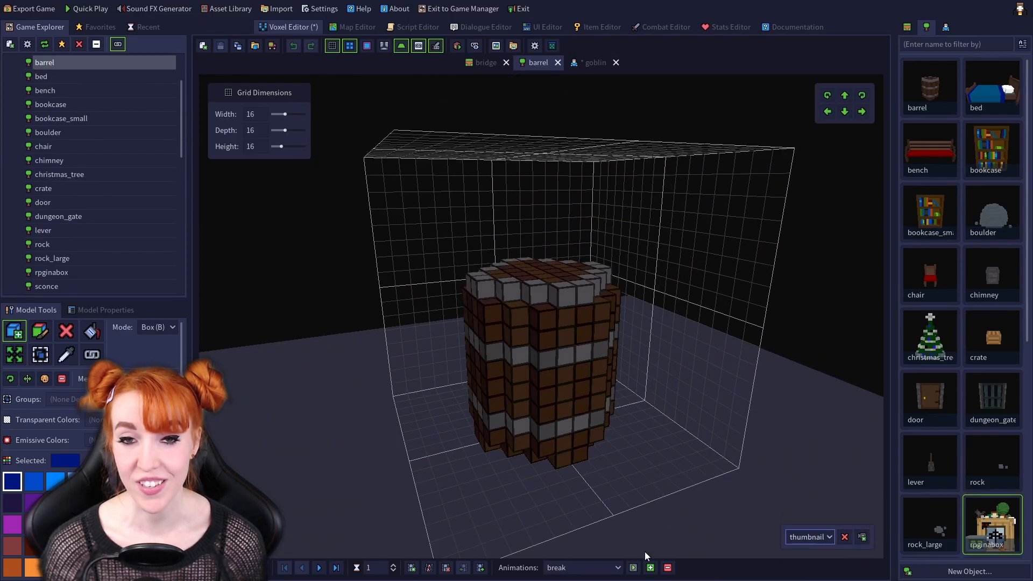